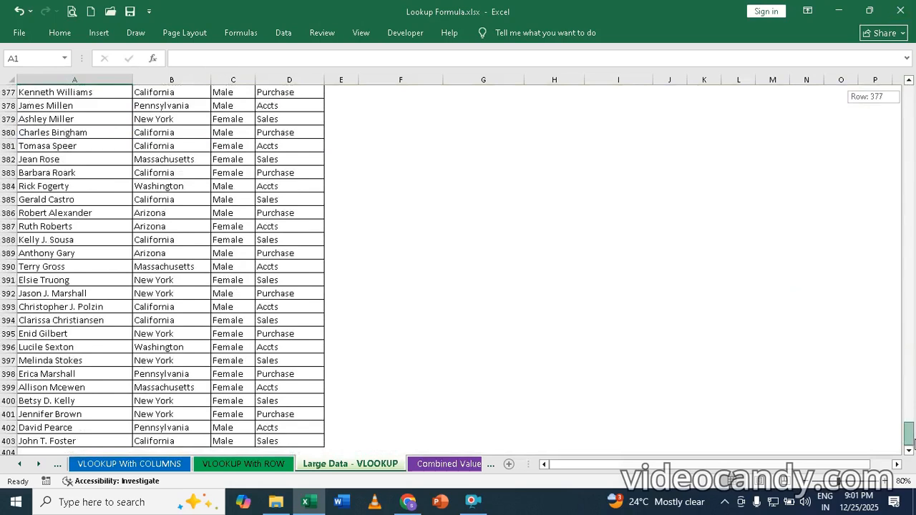
# Step: Set the data validation of the Employee lookup cell F4 to allow a List with an in-cell dropdown
pyautogui.moveTo(910, 443); pyautogui.dragTo(906, 89)
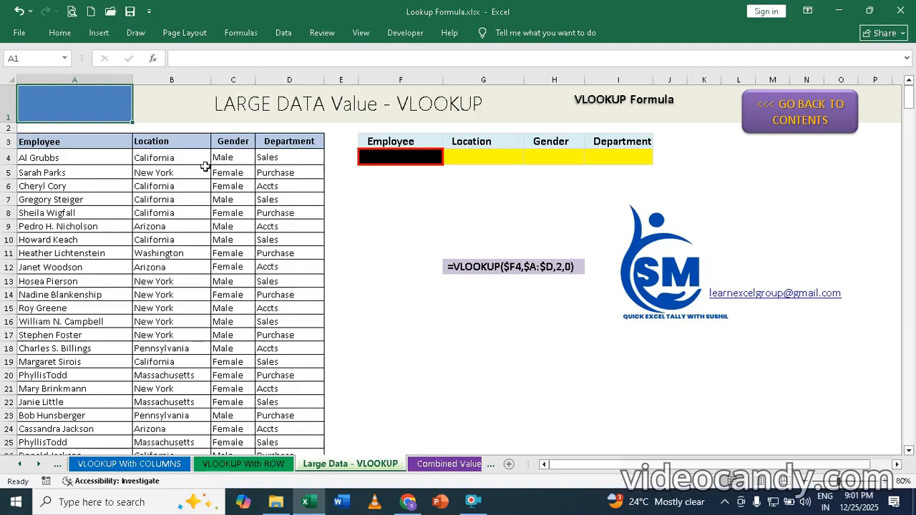
pyautogui.click(382, 158)
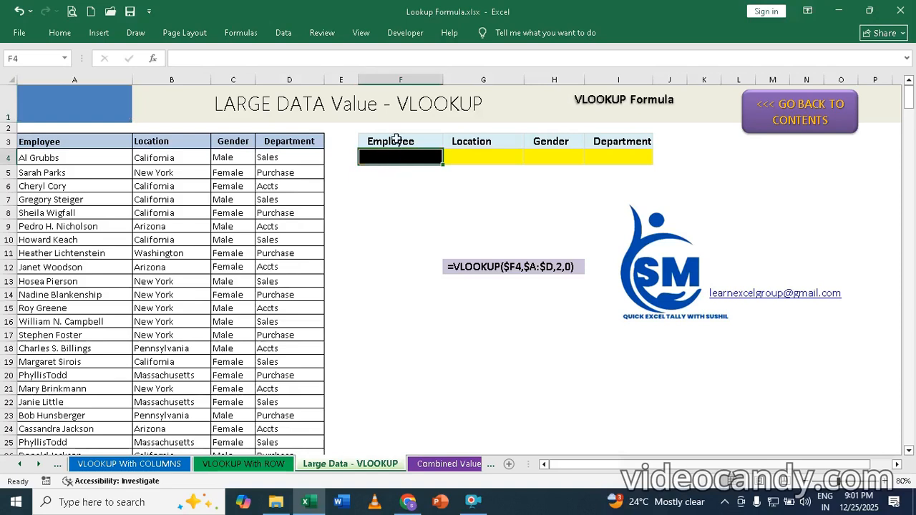
pyautogui.click(281, 32)
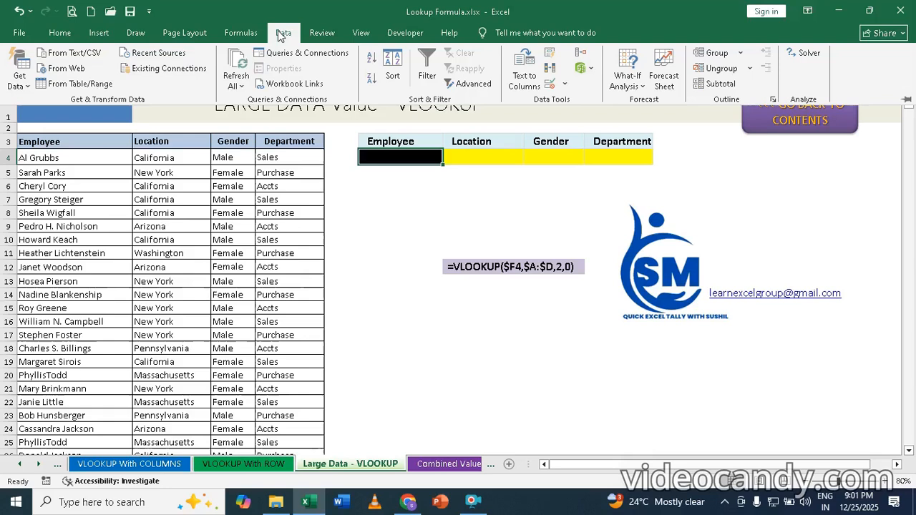
pyautogui.click(552, 83)
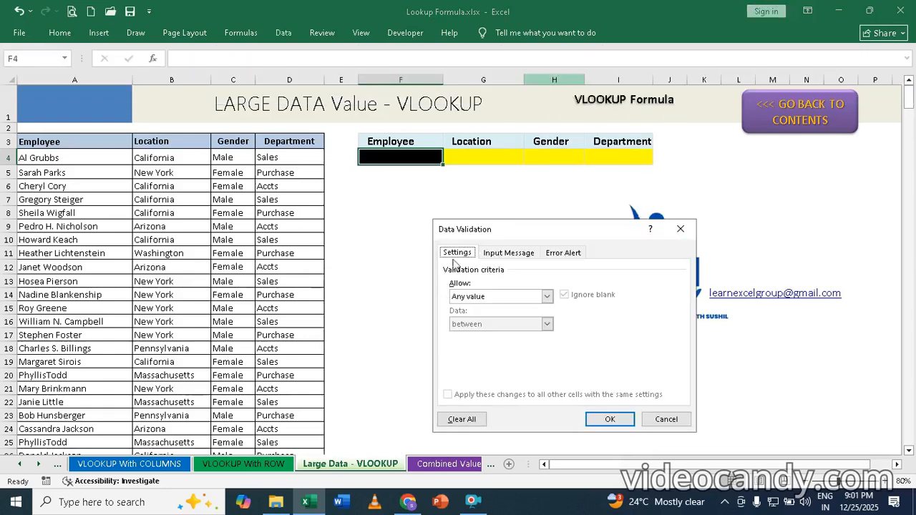
pyautogui.click(475, 297)
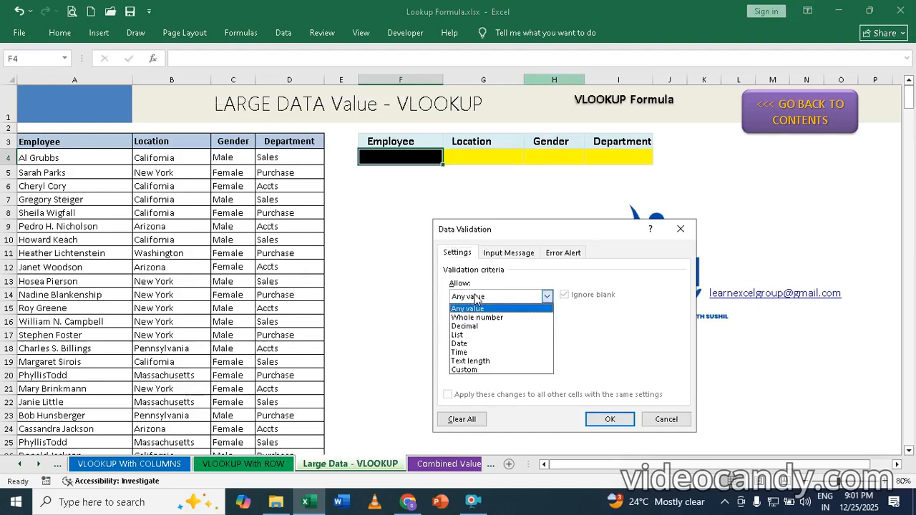
pyautogui.click(460, 334)
pyautogui.click(470, 349)
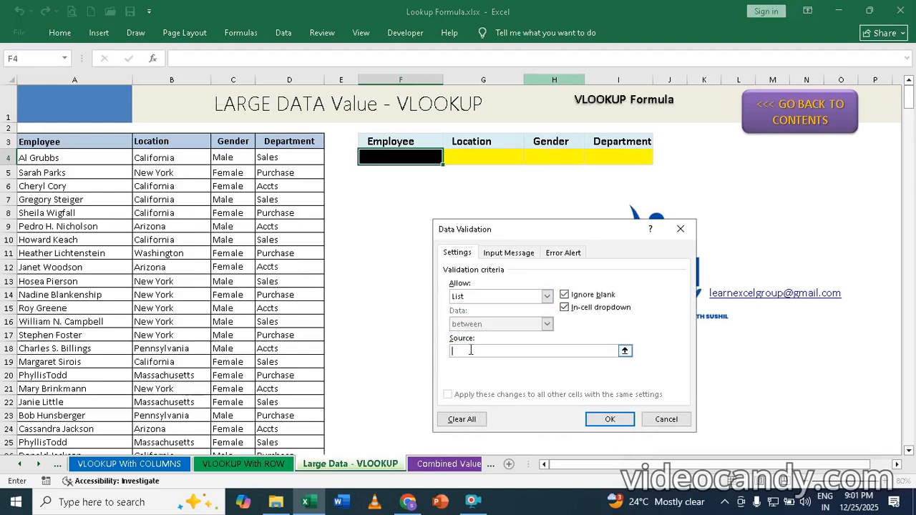
pyautogui.click(42, 158)
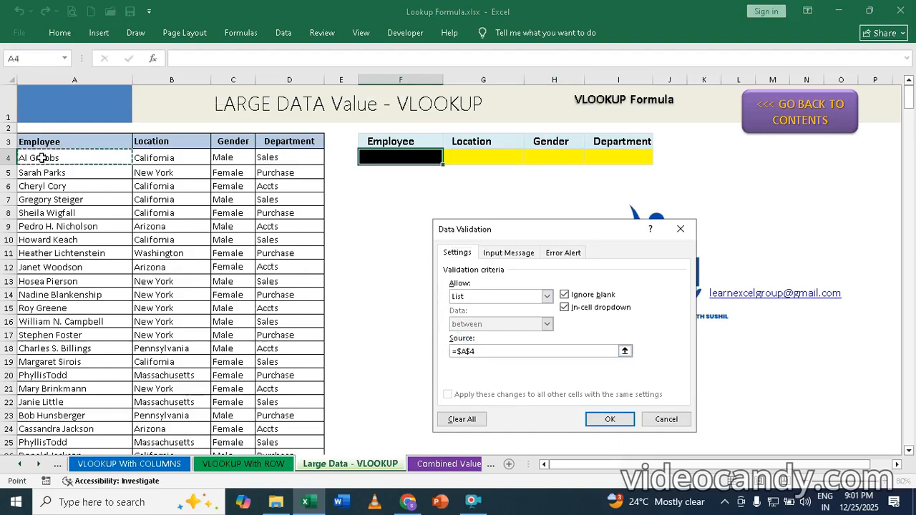
pyautogui.moveTo(42, 158); pyautogui.dragTo(44, 287)
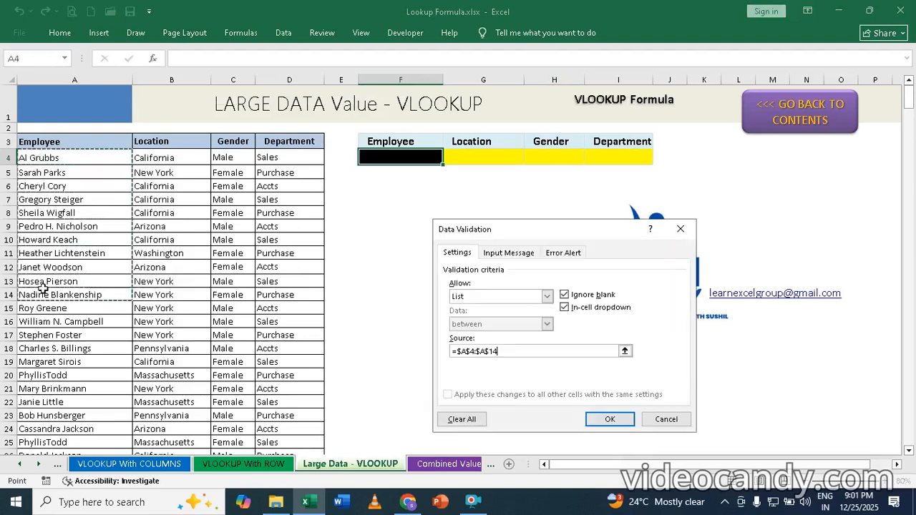
pyautogui.press('BackSpace')
pyautogui.press('BackSpace')
pyautogui.press('BackSpace')
pyautogui.press('BackSpace')
pyautogui.press('BackSpace')
pyautogui.press('BackSpace')
pyautogui.press('BackSpace')
pyautogui.press('BackSpace')
pyautogui.press('BackSpace')
pyautogui.press('BackSpace')
pyautogui.press('BackSpace')
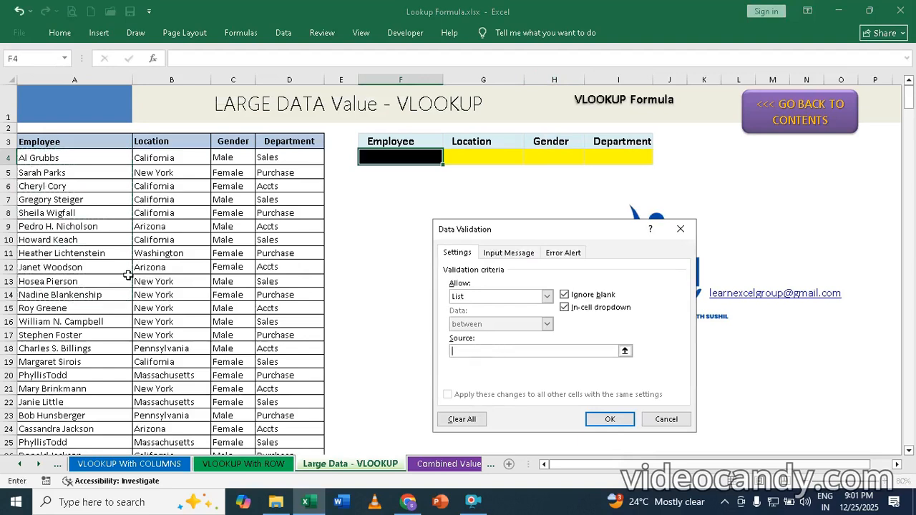
# Step: Use the whole employee name range =$A$4:$A$403 as the validation list's source and apply the rule
pyautogui.click(41, 157)
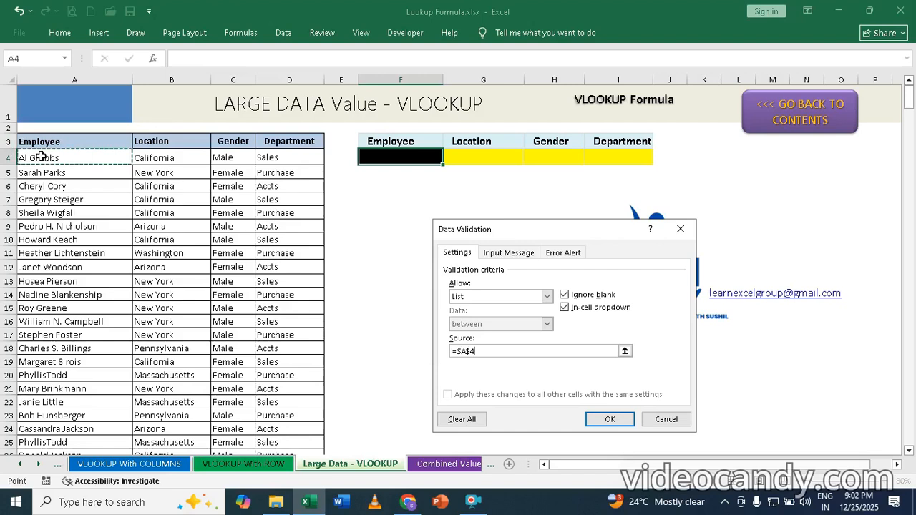
pyautogui.hotkey('ctrl', 'shift', 'Down')
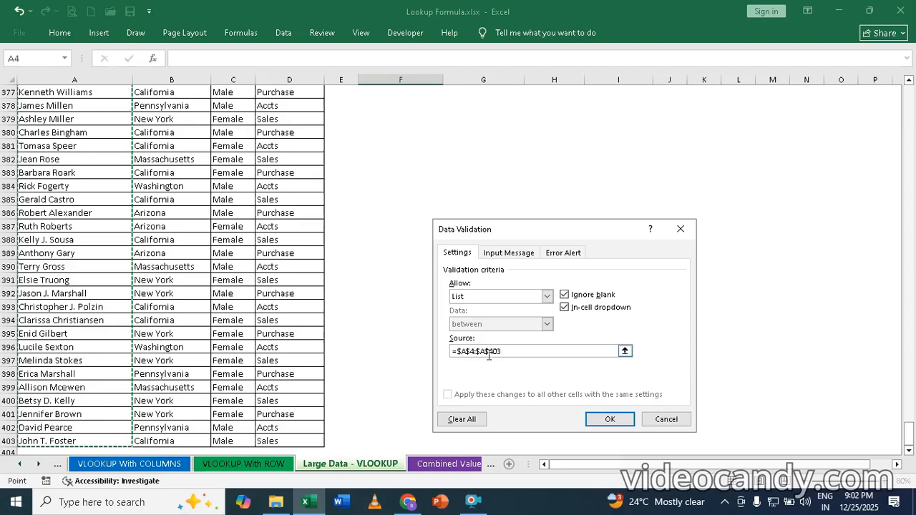
pyautogui.click(614, 419)
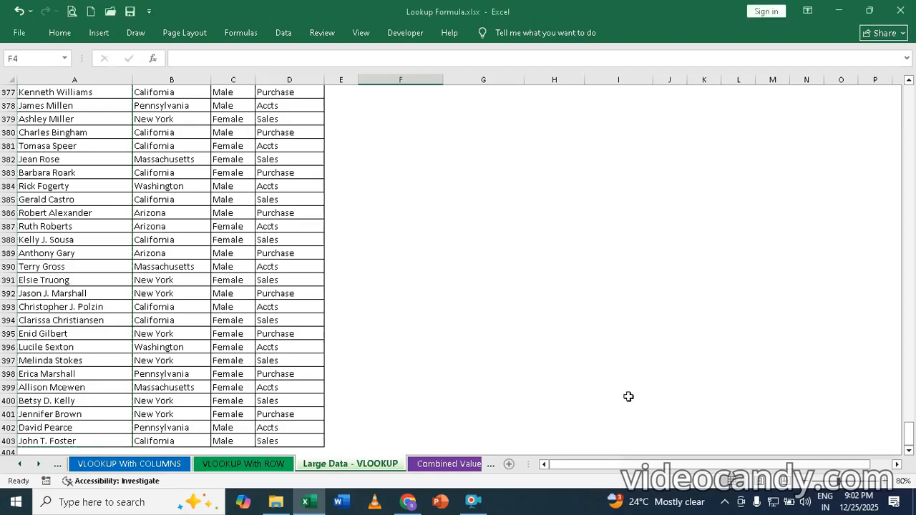
# Step: Choose the fourth employee in the new dropdown list of cell F4
pyautogui.moveTo(908, 431); pyautogui.dragTo(909, 90)
pyautogui.click(449, 158)
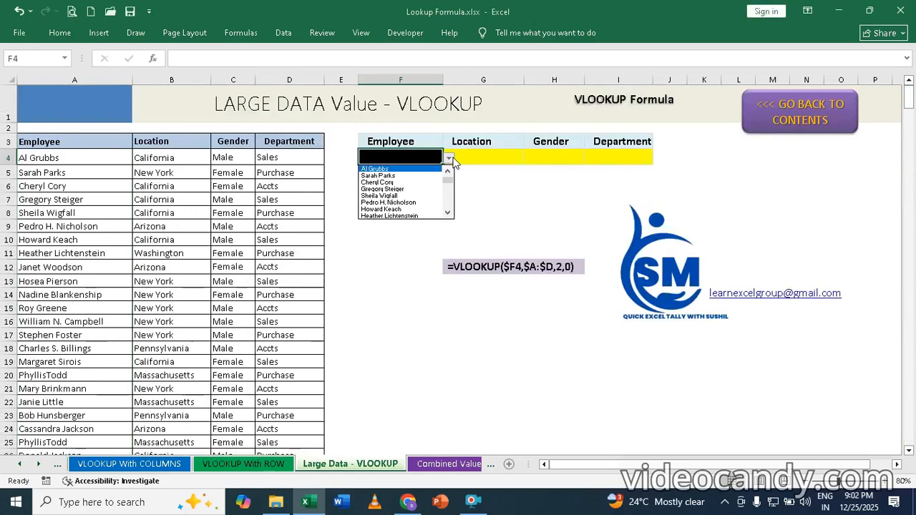
pyautogui.click(382, 189)
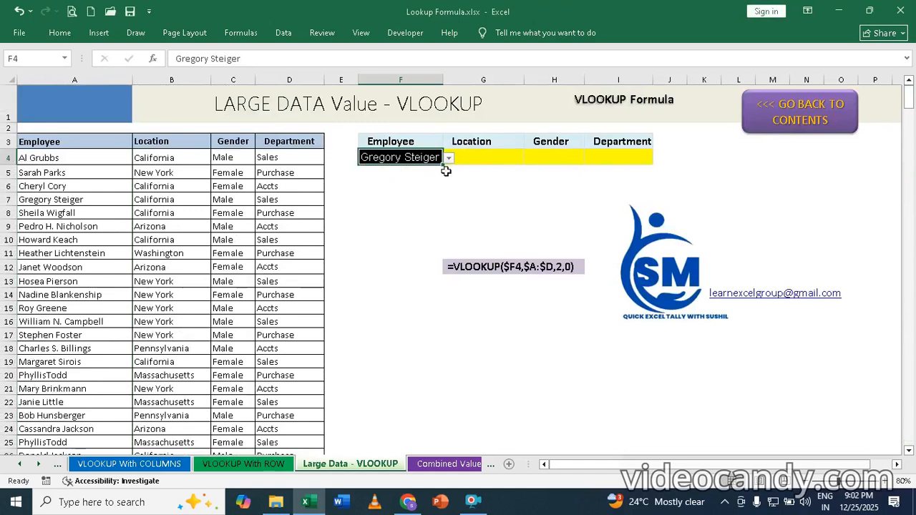
pyautogui.click(485, 156)
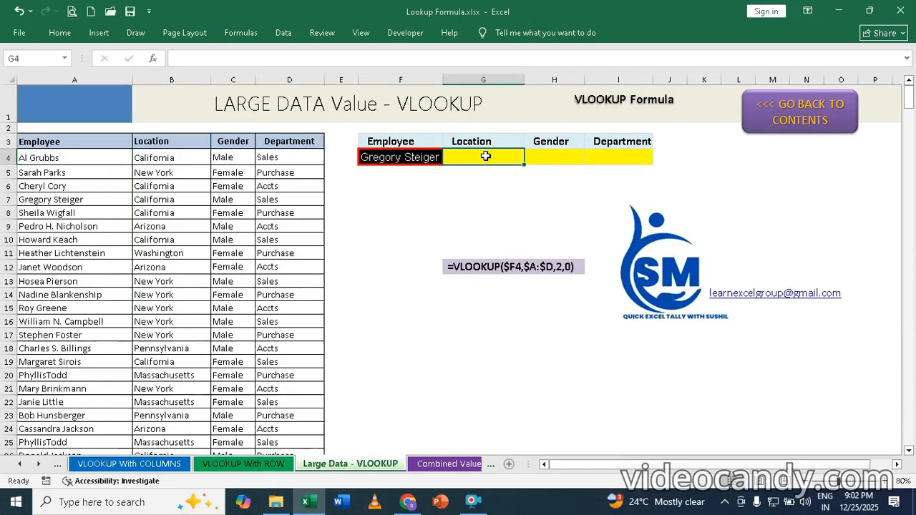
pyautogui.click(558, 159)
pyautogui.click(628, 157)
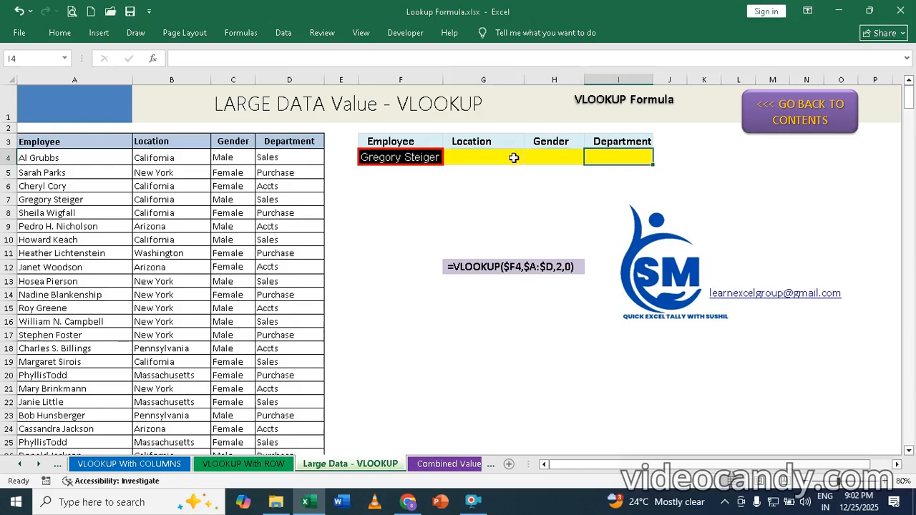
# Step: Begin a VLOOKUP formula in the Location result cell G4 with F4 as the lookup value
pyautogui.click(474, 157)
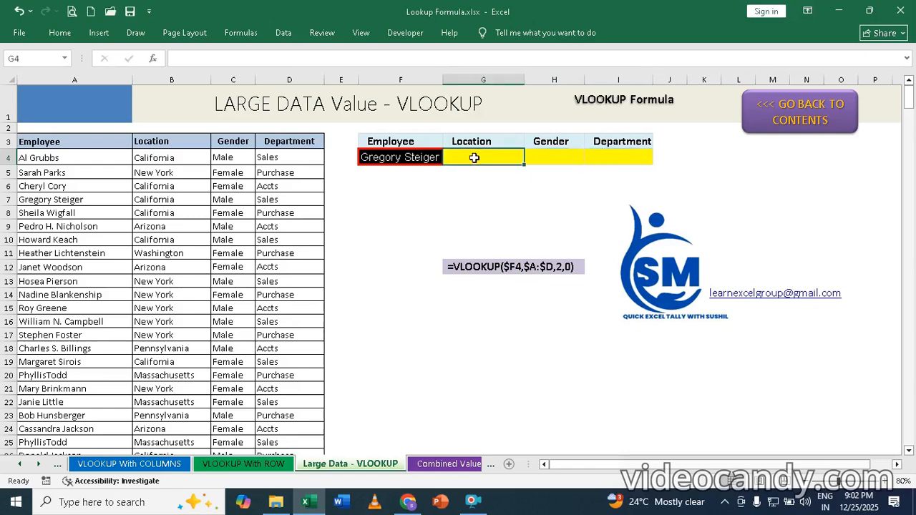
pyautogui.write('=')
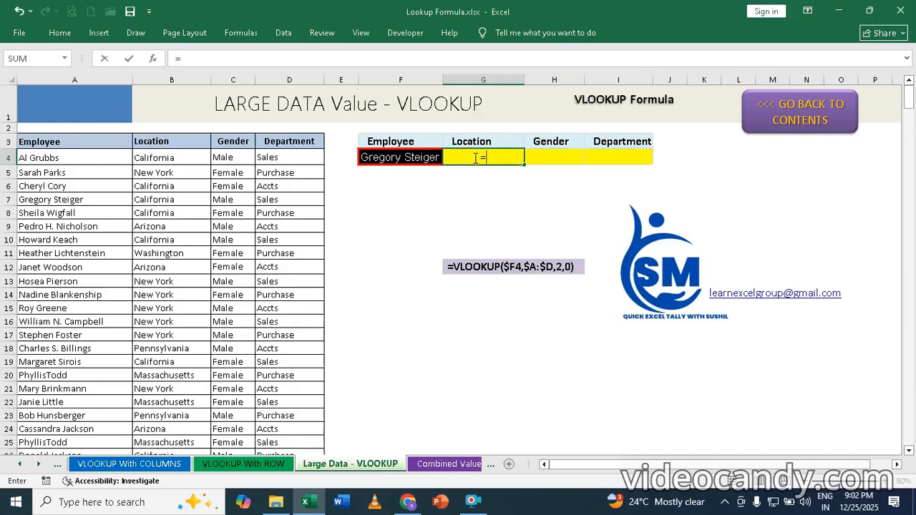
pyautogui.write('v')
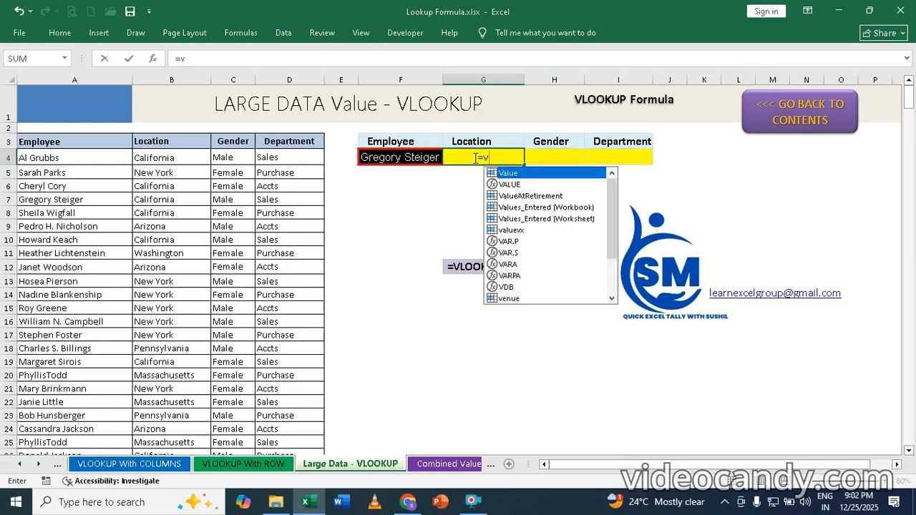
pyautogui.write('l')
pyautogui.press('Tab')
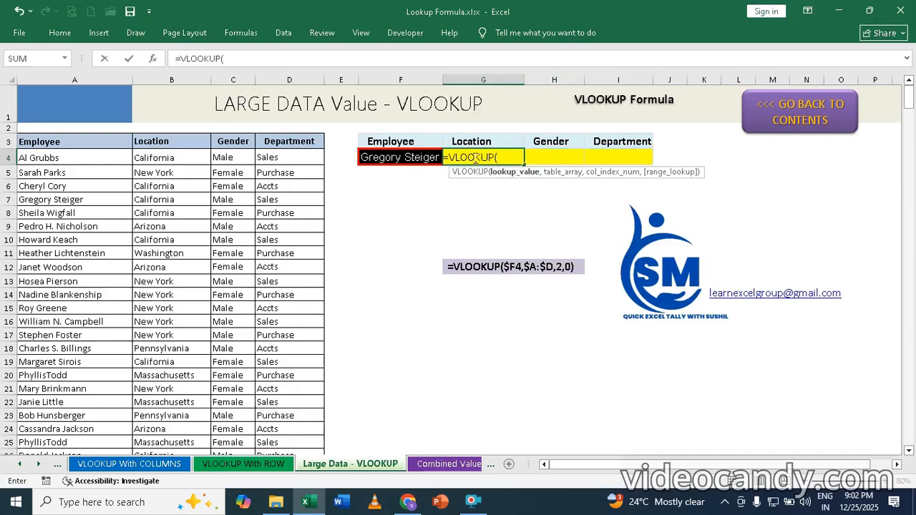
pyautogui.click(383, 157)
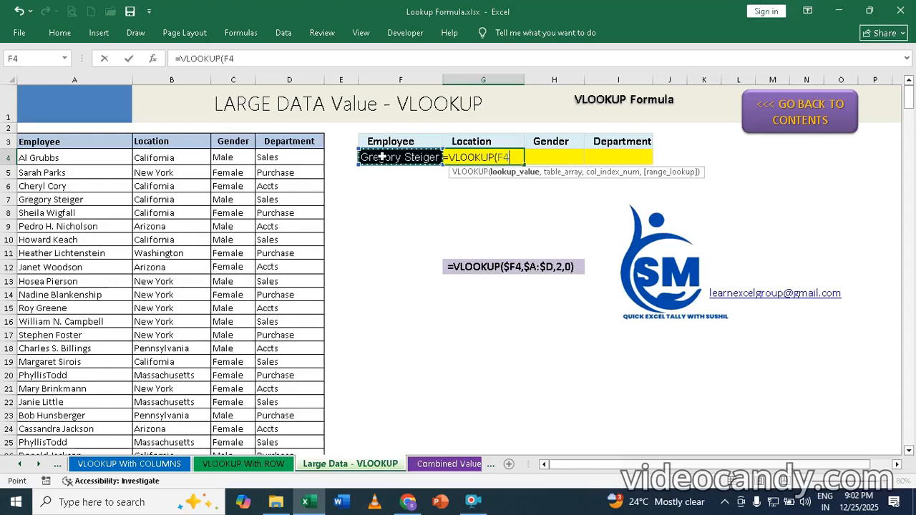
pyautogui.write(',')
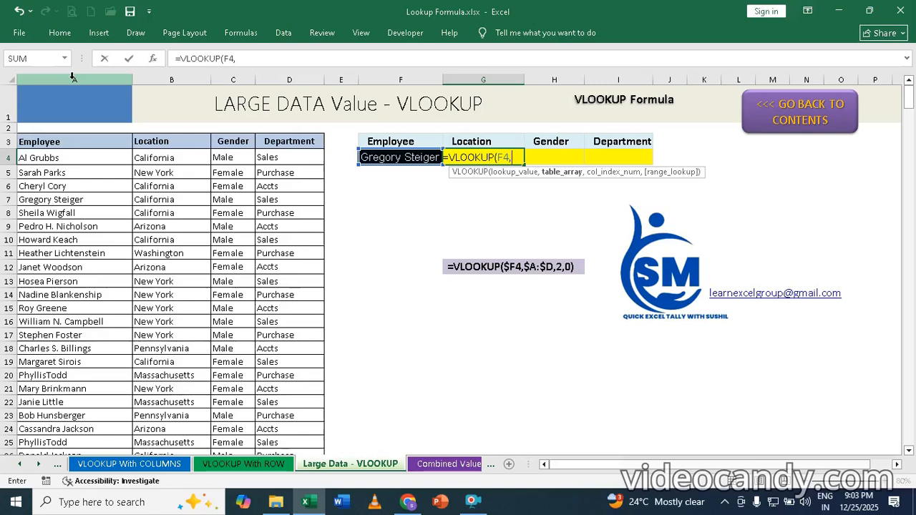
# Step: Complete the VLOOKUP arguments with table array A:D, column index 2 and range lookup 0 for an exact match
pyautogui.click(74, 80)
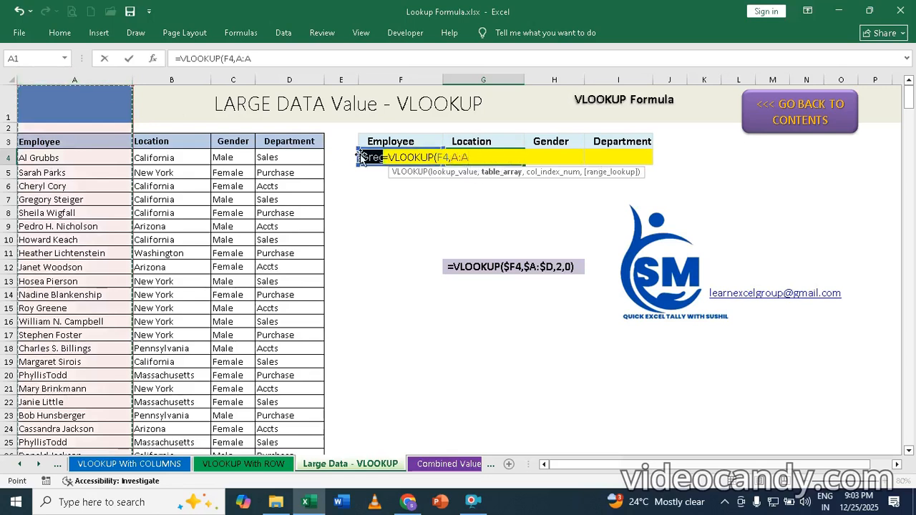
pyautogui.press('BackSpace')
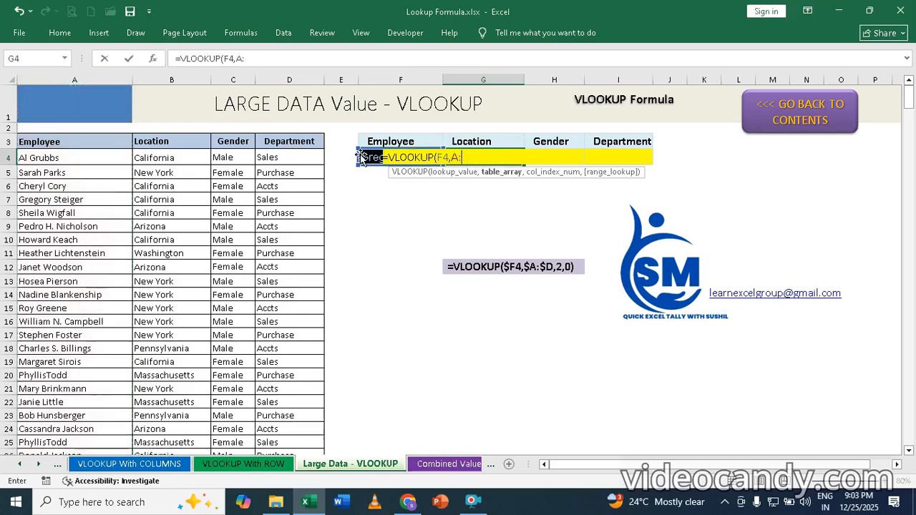
pyautogui.write('d')
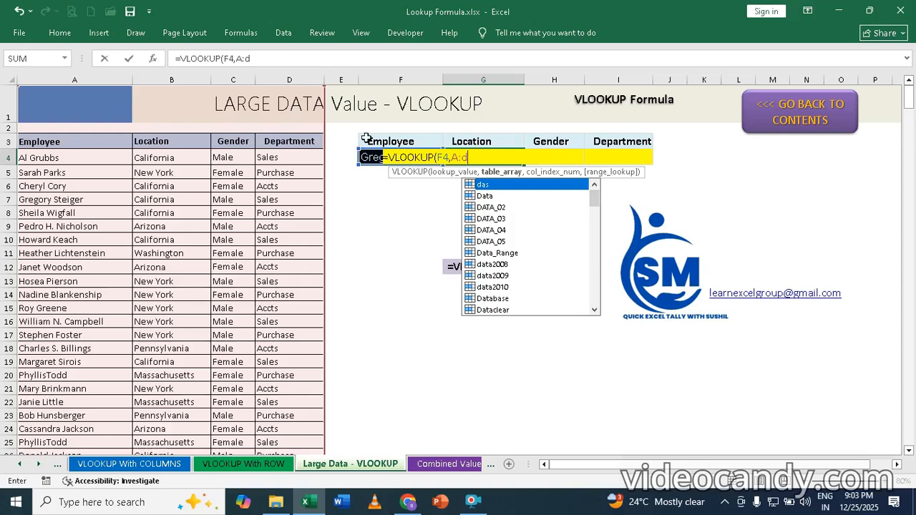
pyautogui.write(',')
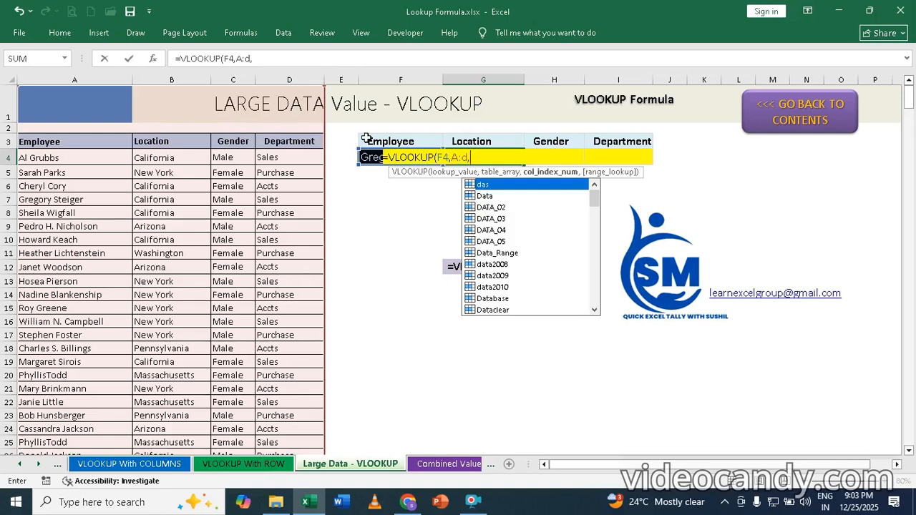
pyautogui.write('2')
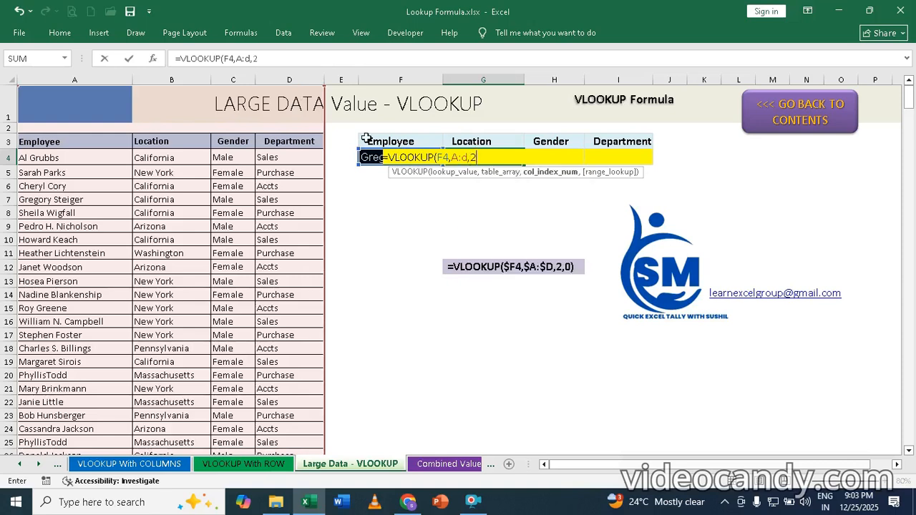
pyautogui.write(',0')
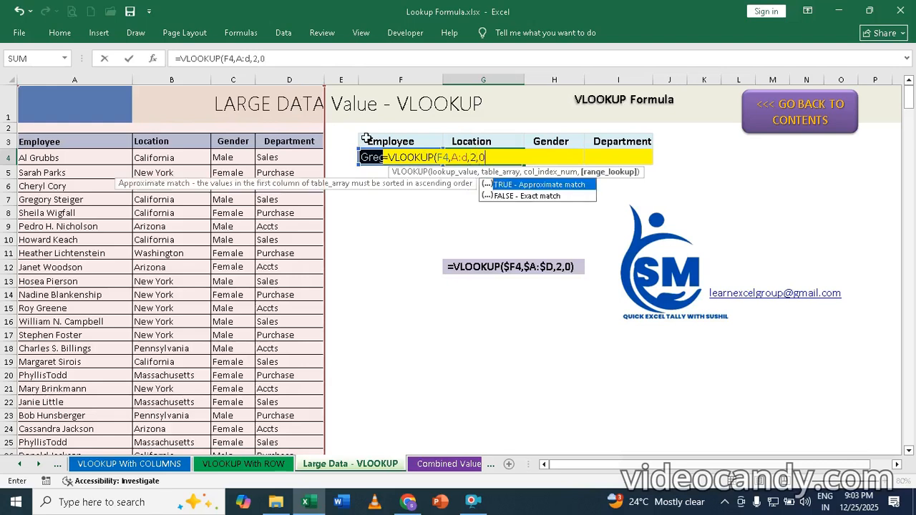
pyautogui.write(')')
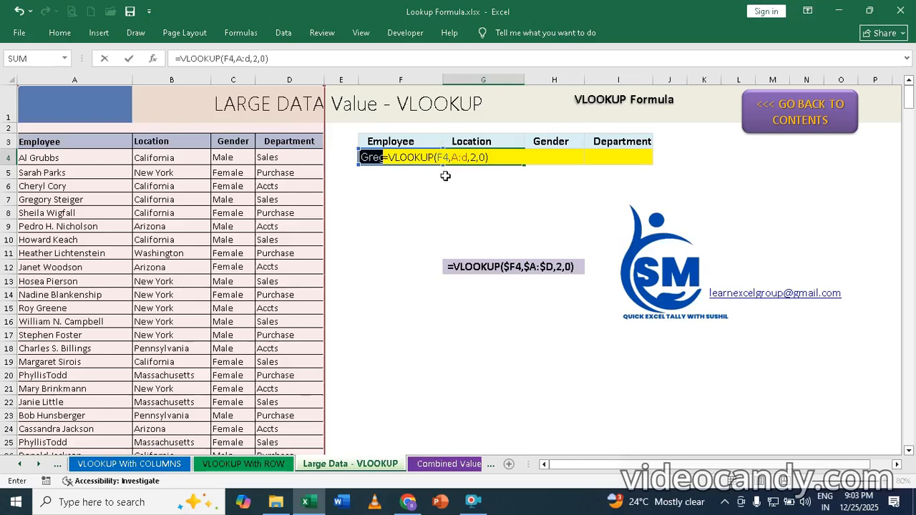
# Step: Lock the formula's column references to make it =VLOOKUP($F4,$A:$D,2,0) and enter it in G4
pyautogui.click(438, 157)
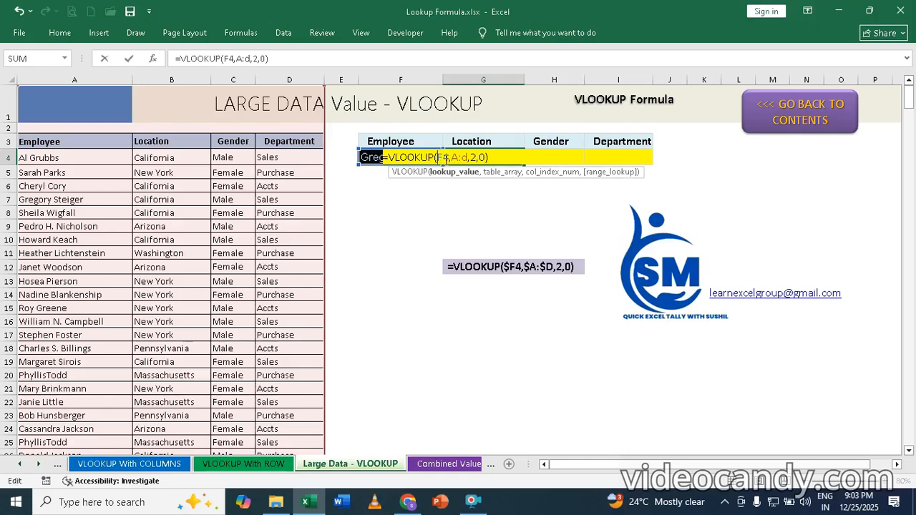
pyautogui.write('$')
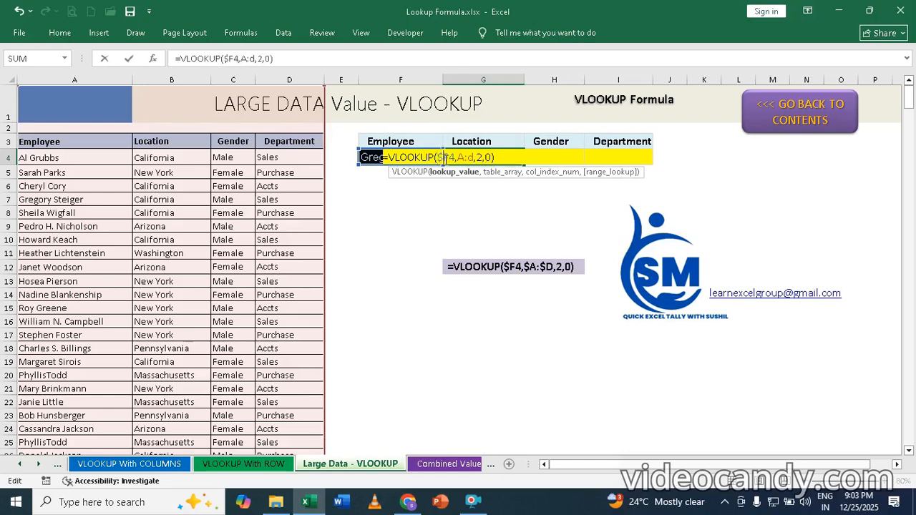
pyautogui.click(459, 157)
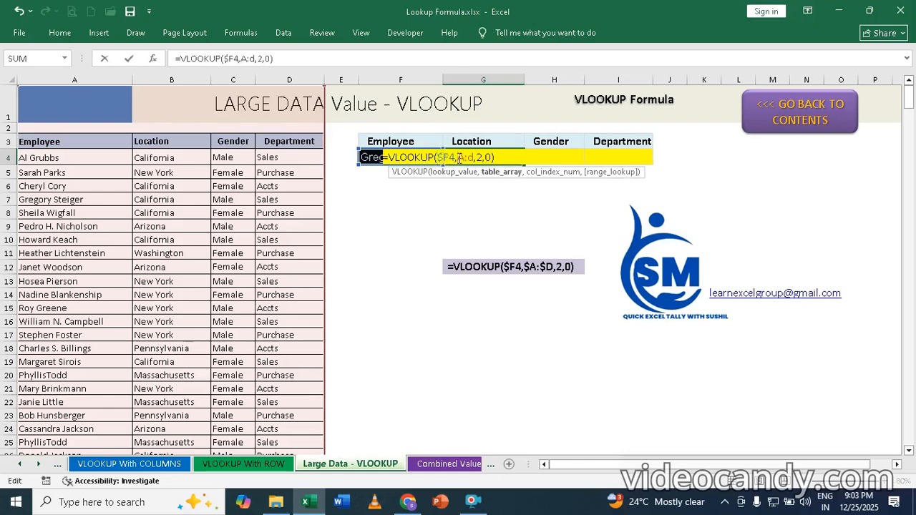
pyautogui.write('$')
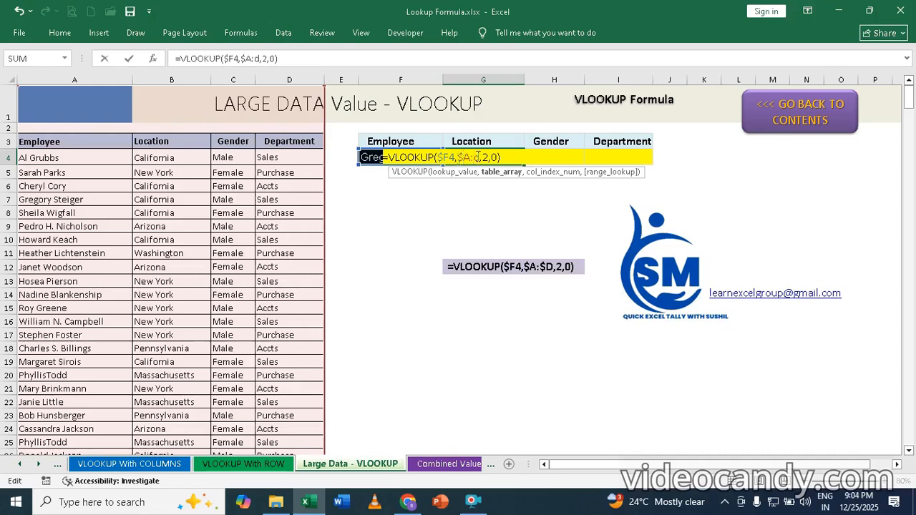
pyautogui.write('$')
pyautogui.press('Return')
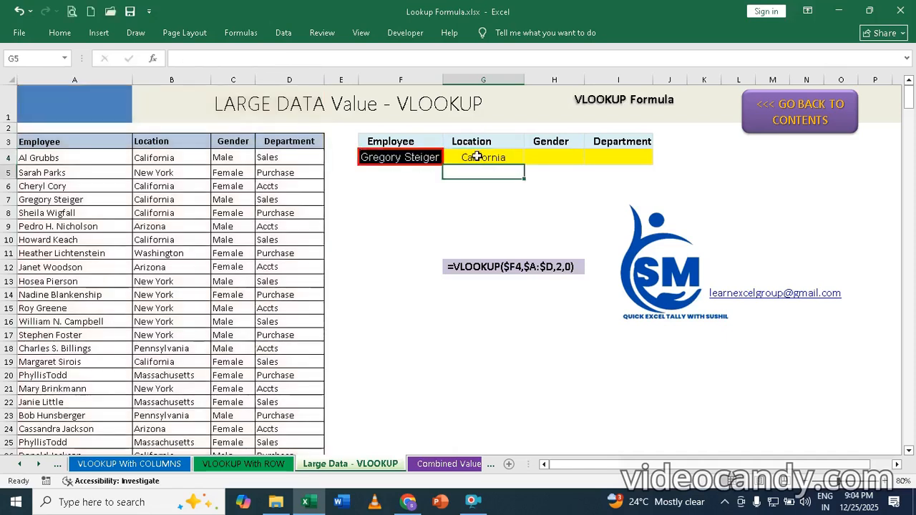
# Step: Switch the dropdown selection in cell F4 to the employee listed in row 11 of the data
pyautogui.click(418, 157)
pyautogui.click(449, 157)
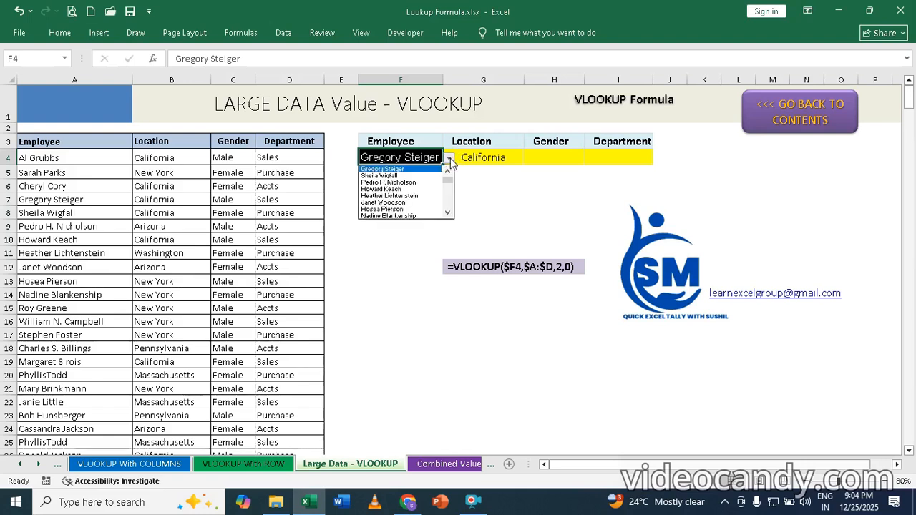
pyautogui.click(374, 198)
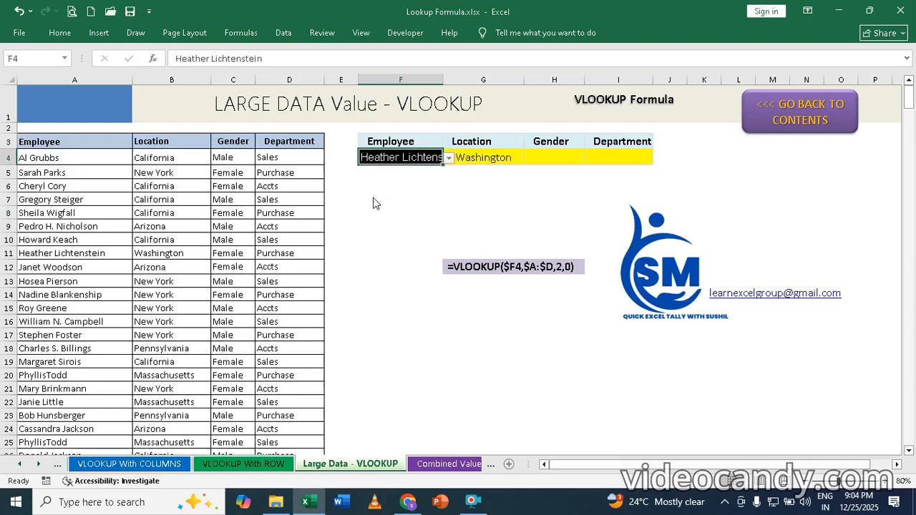
pyautogui.doubleClick(499, 158)
pyautogui.click(477, 194)
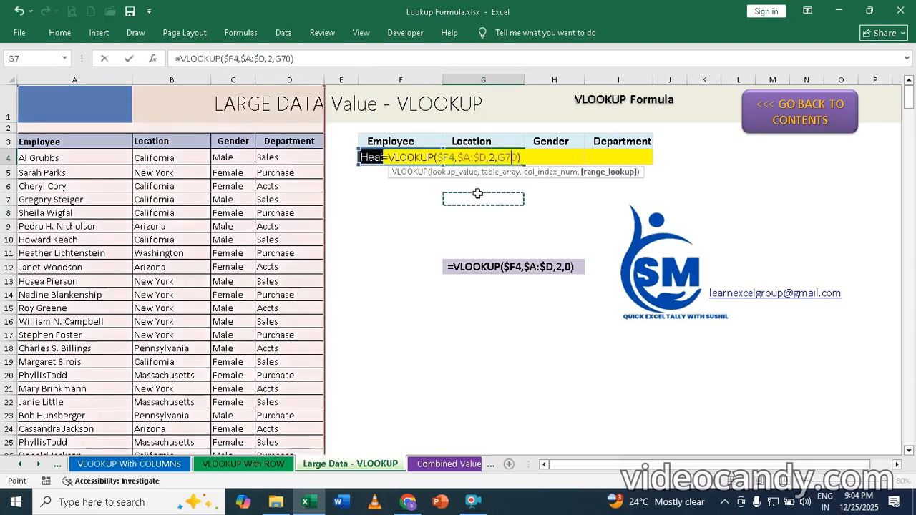
pyautogui.press('Escape')
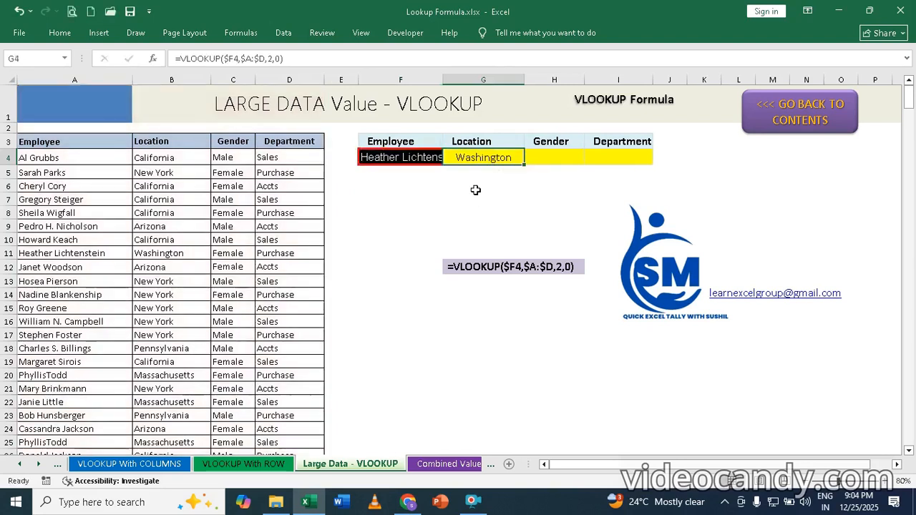
pyautogui.moveTo(533, 163); pyautogui.dragTo(597, 169)
pyautogui.doubleClick(490, 159)
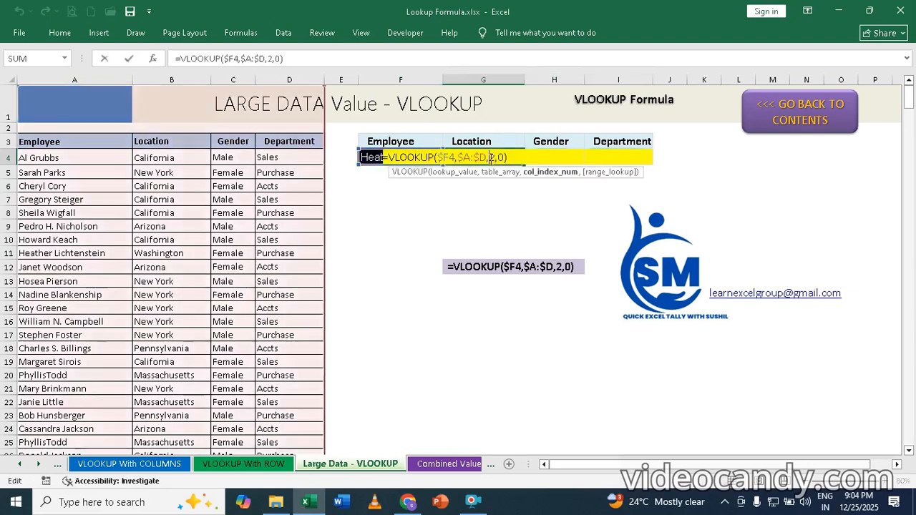
pyautogui.click(457, 213)
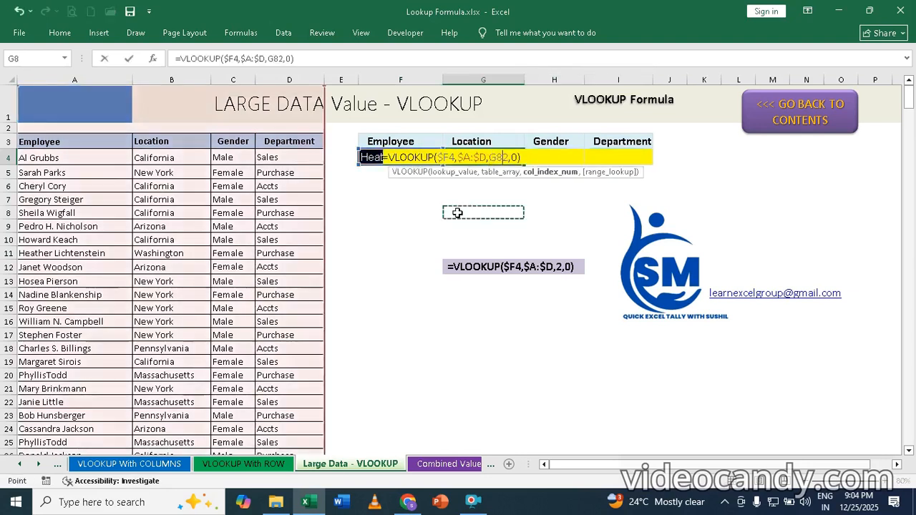
pyautogui.press('Escape')
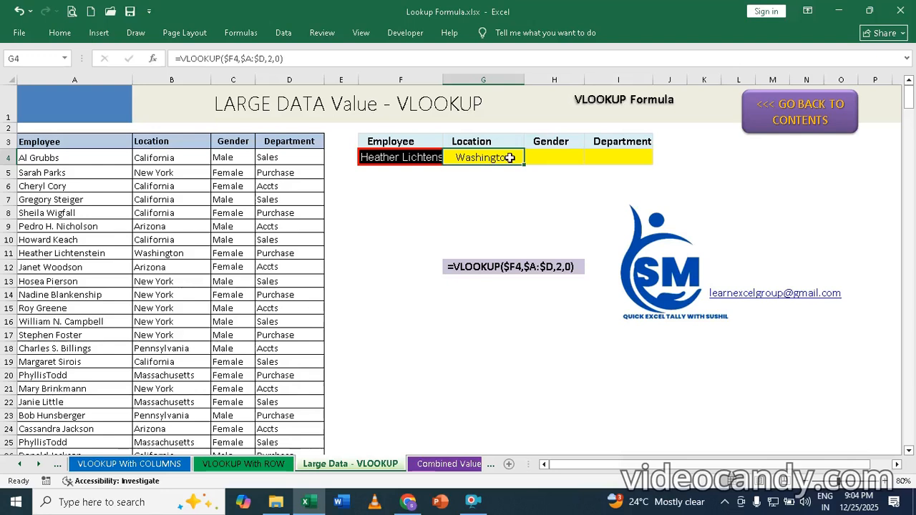
# Step: Fill the Location VLOOKUP formula from G4 across into the Gender and Department cells H4 and I4
pyautogui.hotkey('shift', 'Right')
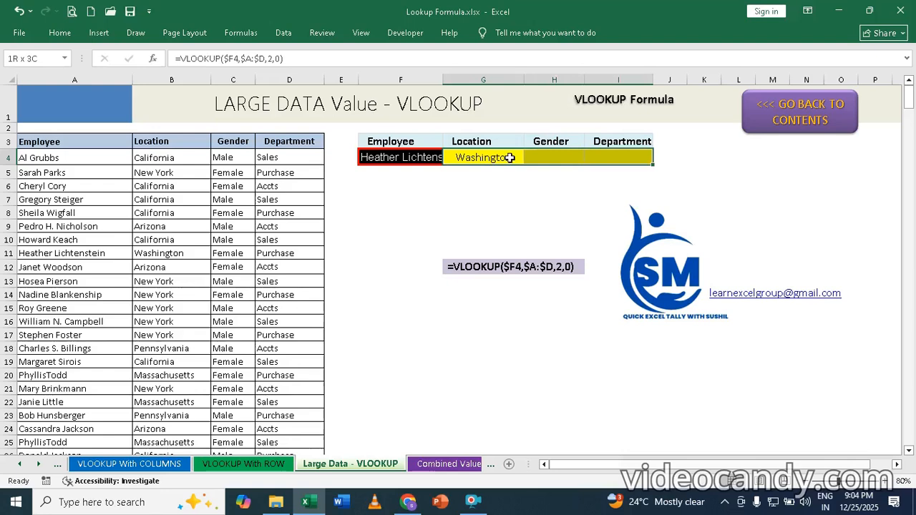
pyautogui.hotkey('ctrl', 'r')
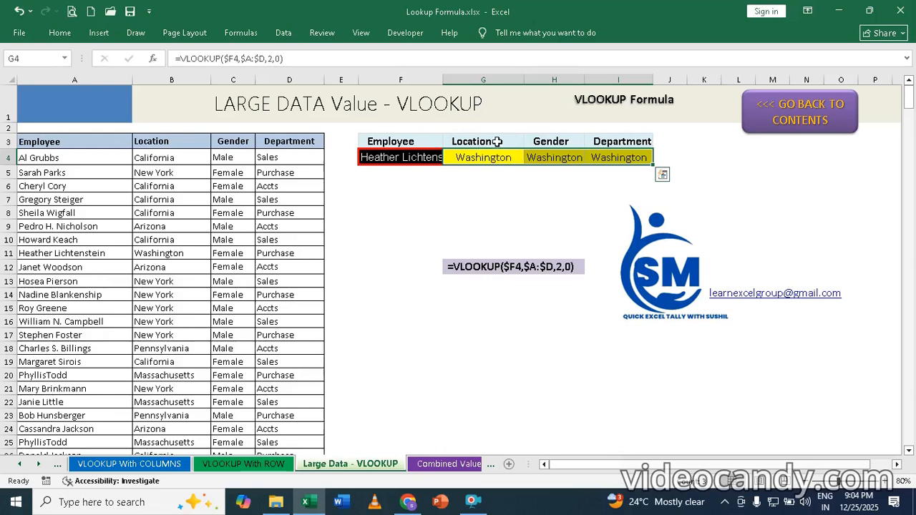
pyautogui.doubleClick(474, 153)
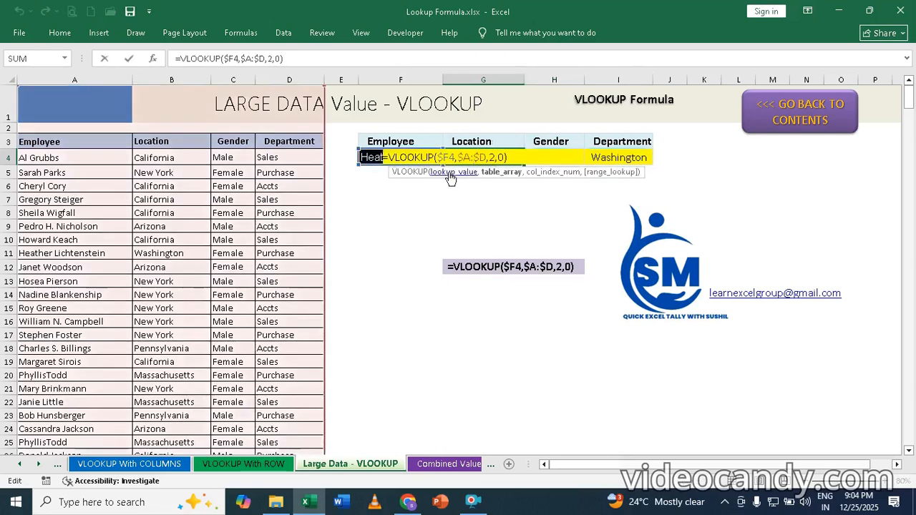
pyautogui.press('Escape')
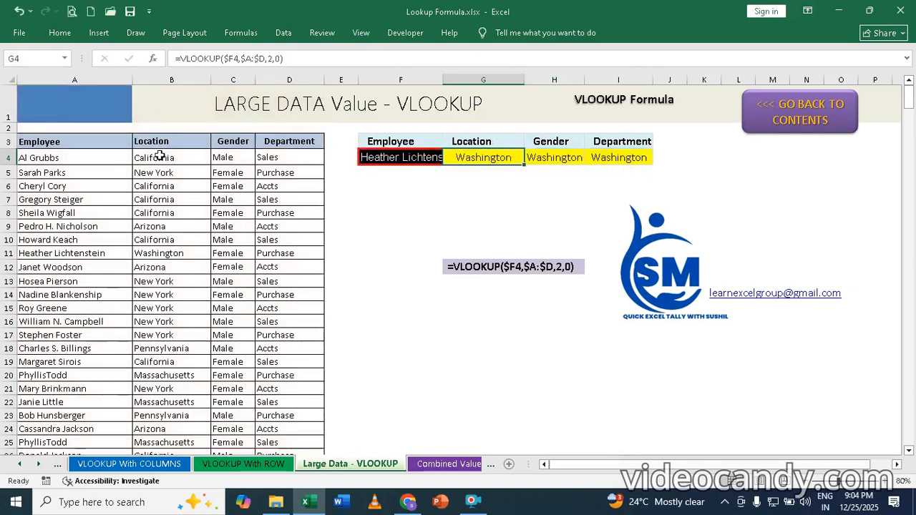
# Step: Set the column index in the Gender formula in H4 to 3, making it =VLOOKUP($F4,$A:$D,3,0)
pyautogui.click(557, 156)
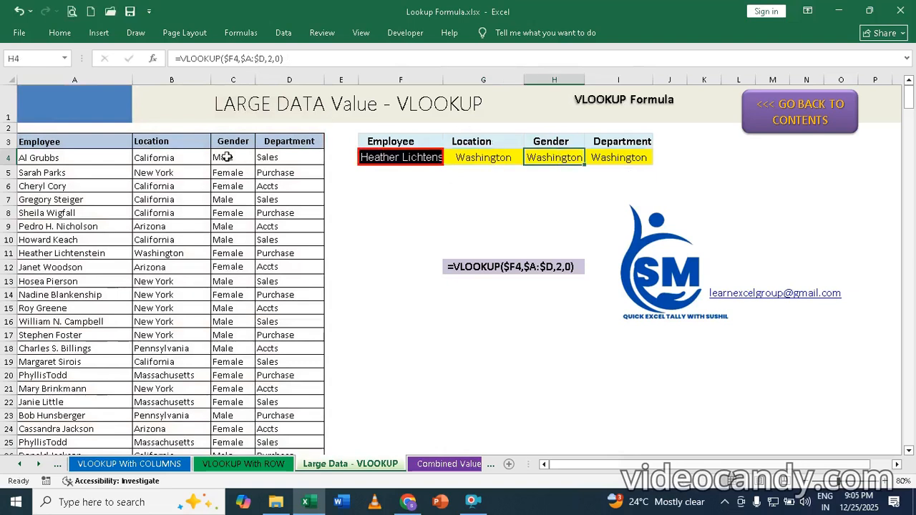
pyautogui.click(282, 58)
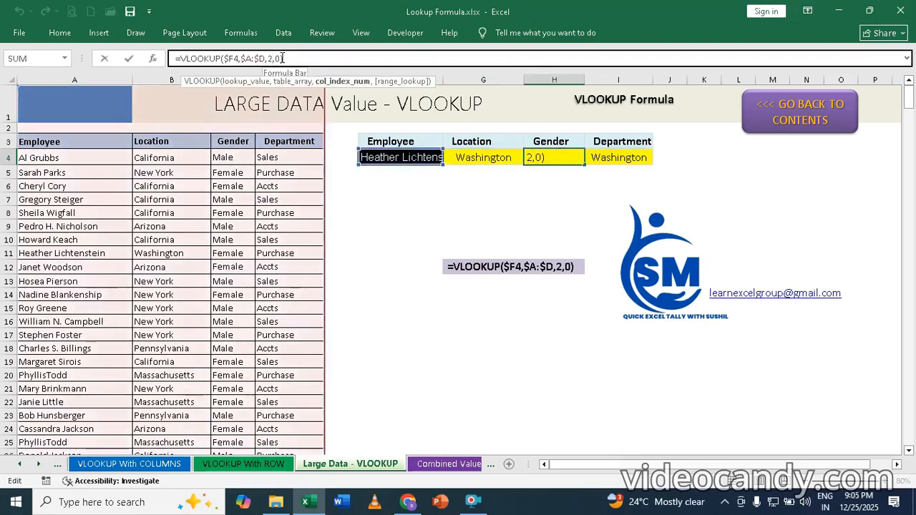
pyautogui.press('Left')
pyautogui.press('Left')
pyautogui.press('Left')
pyautogui.press('BackSpace')
pyautogui.write('3')
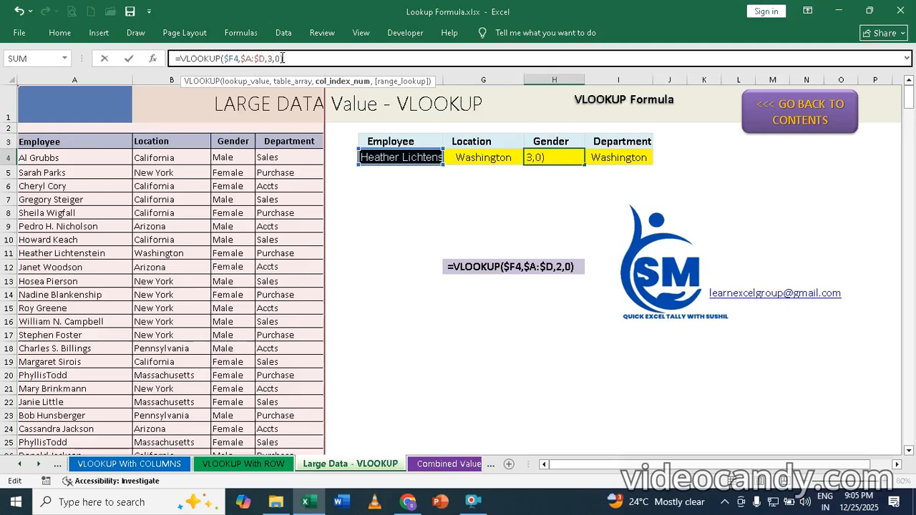
pyautogui.press('Return')
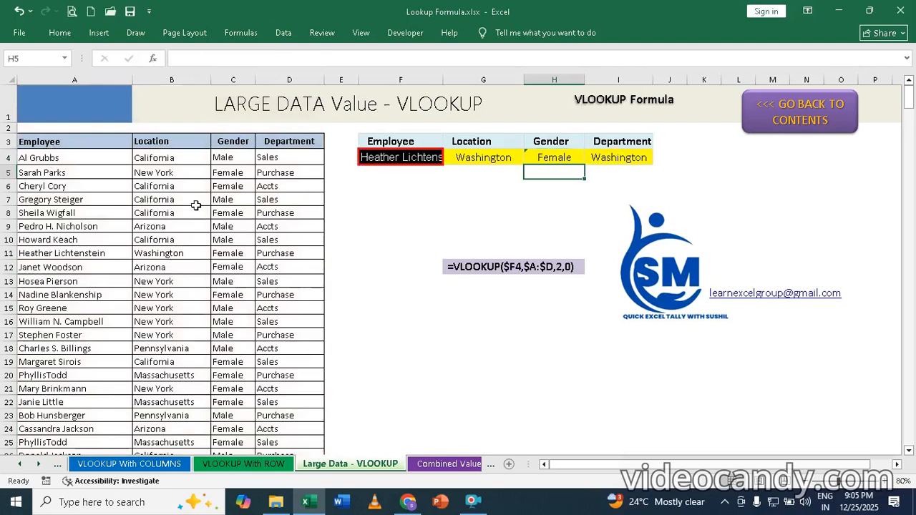
# Step: Set the column index of the VLOOKUP formula in the Department cell I4 to 4
pyautogui.click(639, 155)
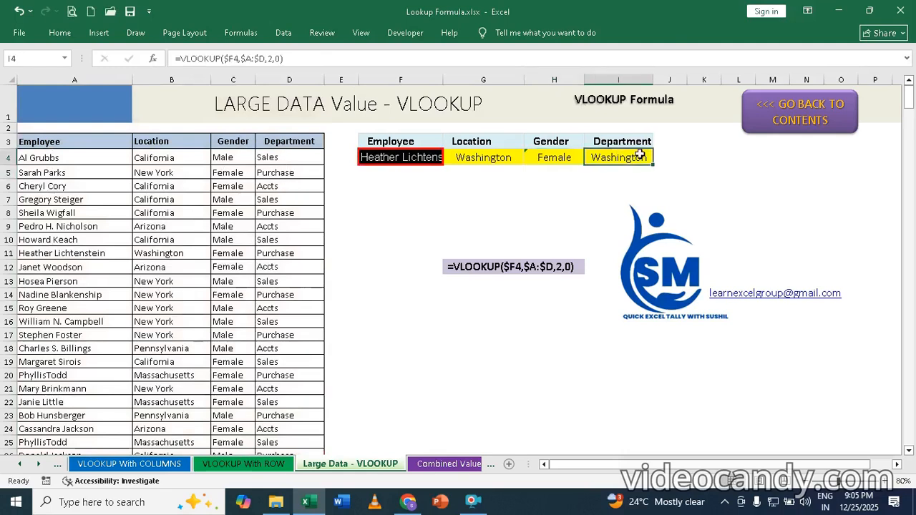
pyautogui.click(274, 59)
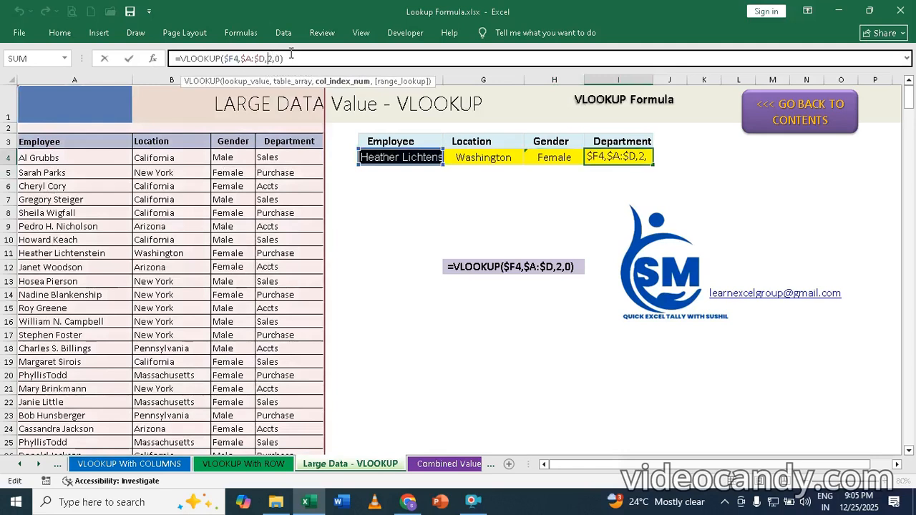
pyautogui.press('BackSpace')
pyautogui.write('4')
pyautogui.press('Return')
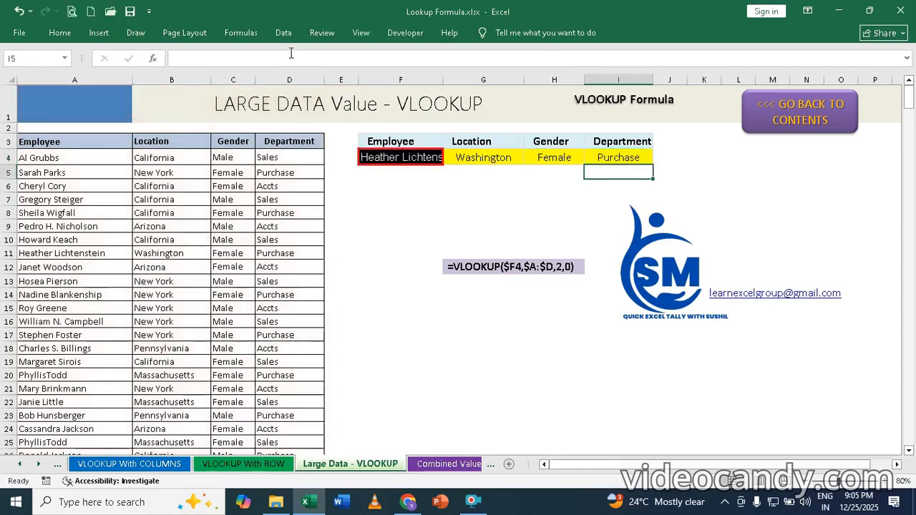
# Step: Test the finished lookup by choosing the employee from data row 18 in the dropdown list of cell F4
pyautogui.click(423, 160)
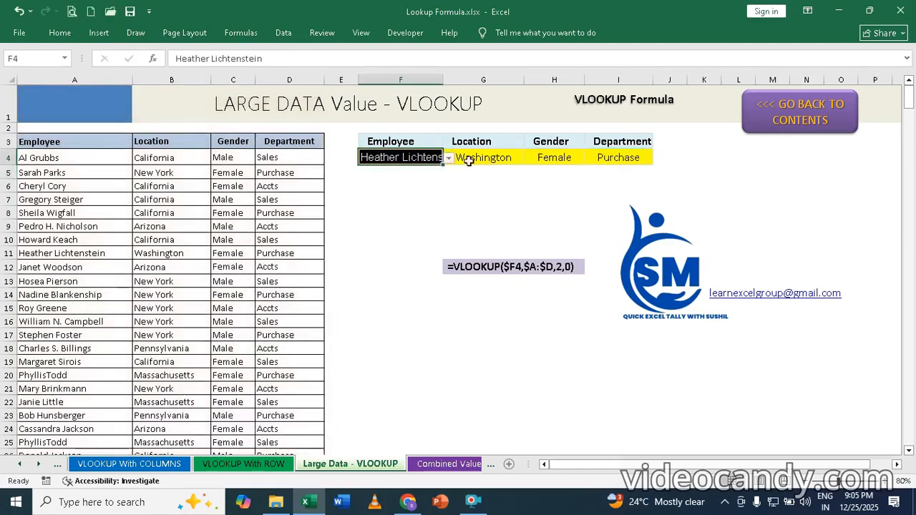
pyautogui.click(448, 158)
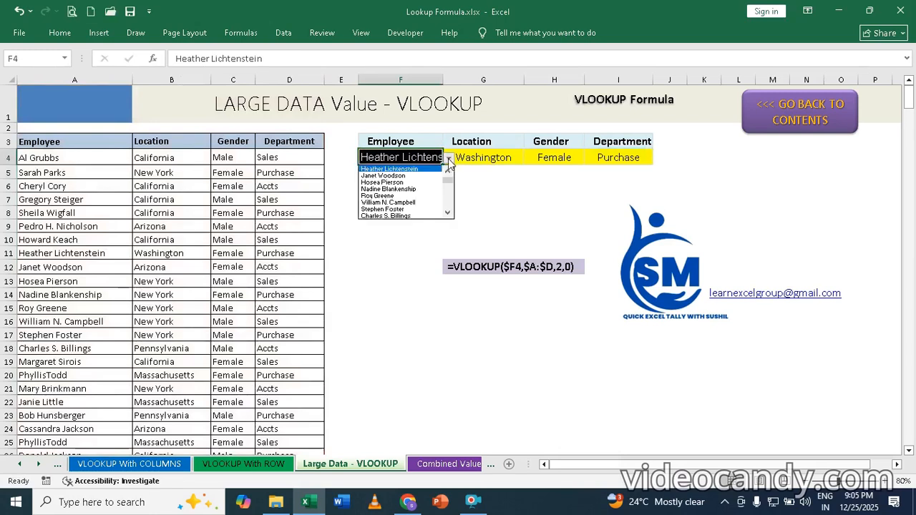
pyautogui.click(390, 215)
pyautogui.click(514, 207)
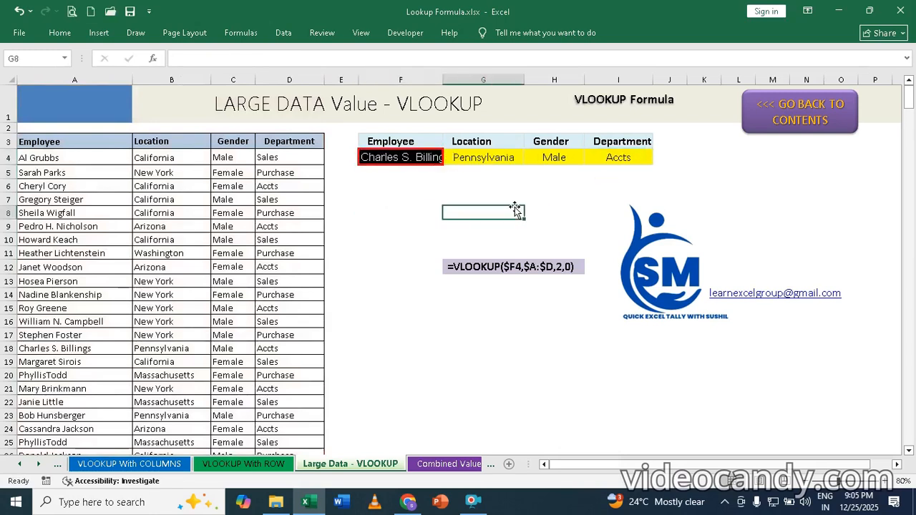